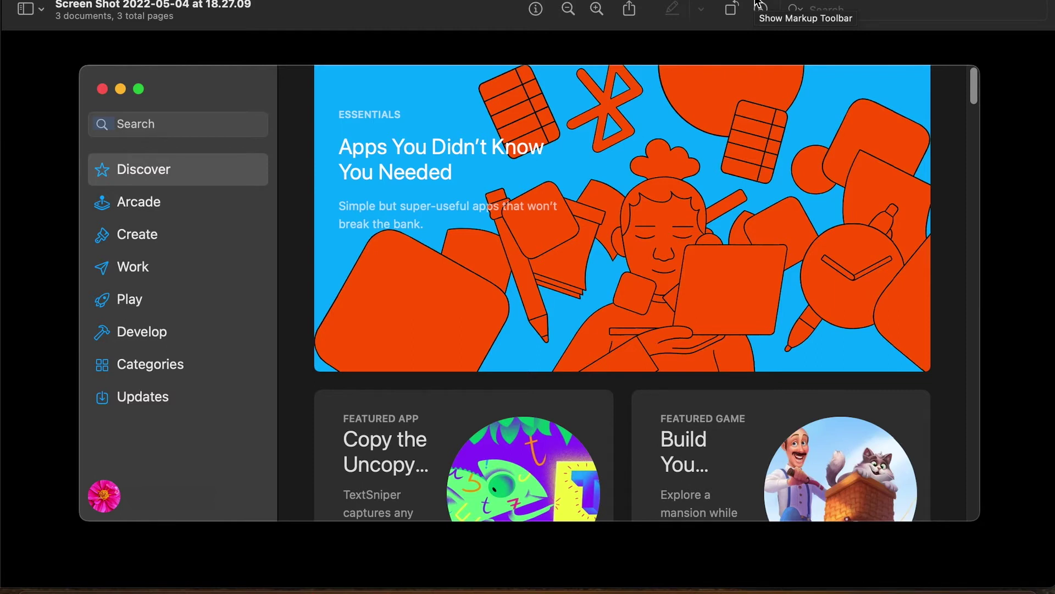
Step through the App Store screenshots showing the Negative search result and the desktop shortcut
key(Down)
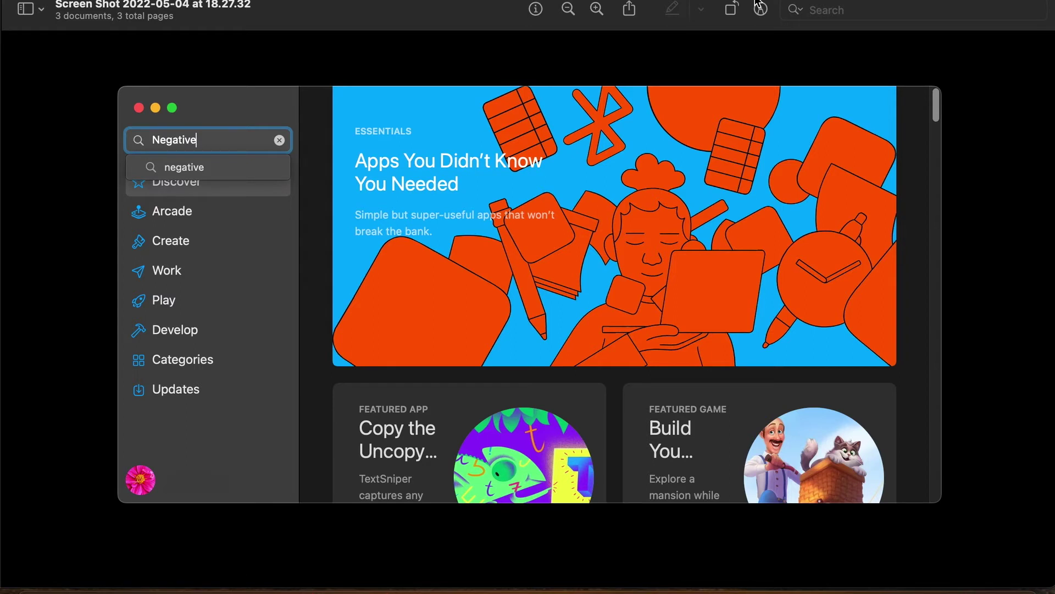
key(Down)
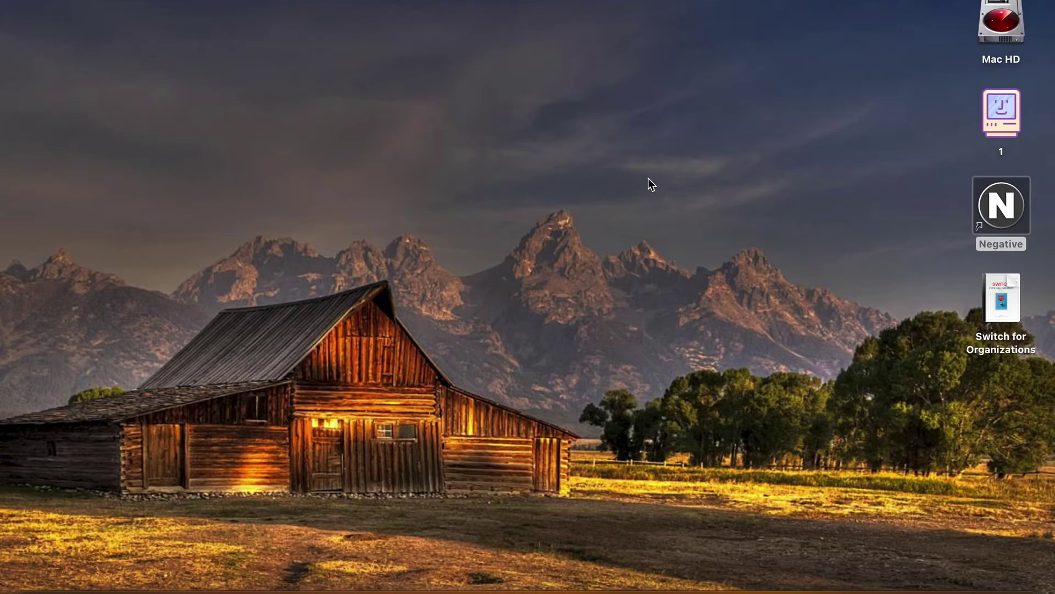
Launch Negative from the desktop and open the Switch for Organizations workbook
double_click(994, 210)
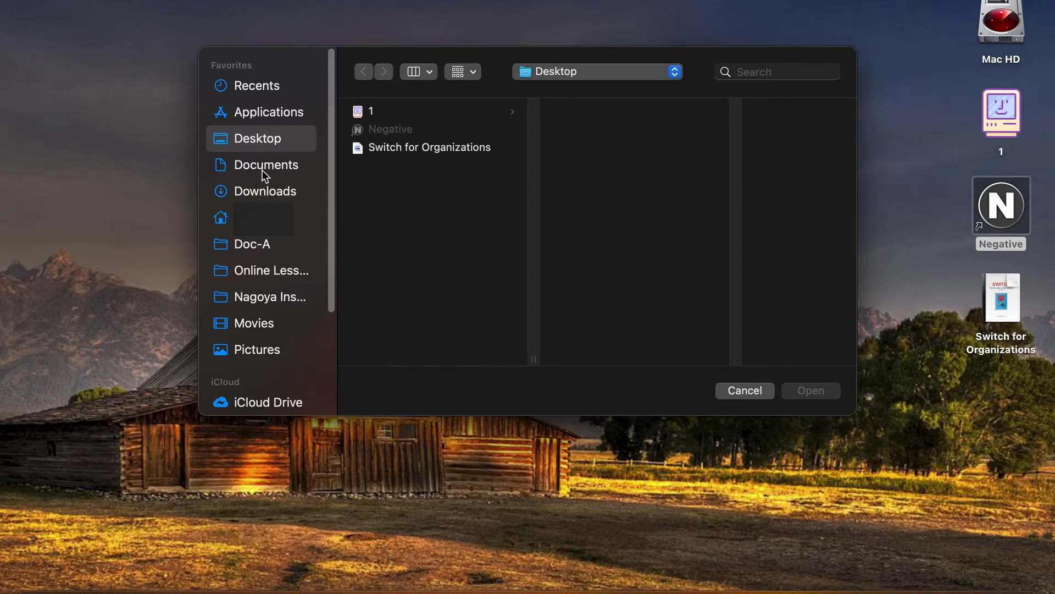
click(434, 152)
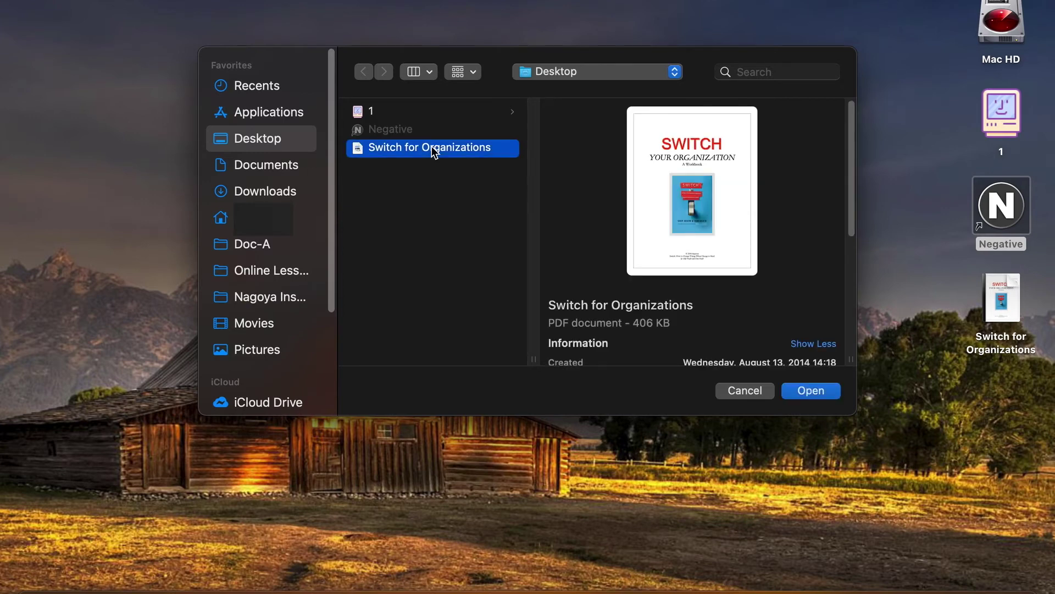
click(811, 391)
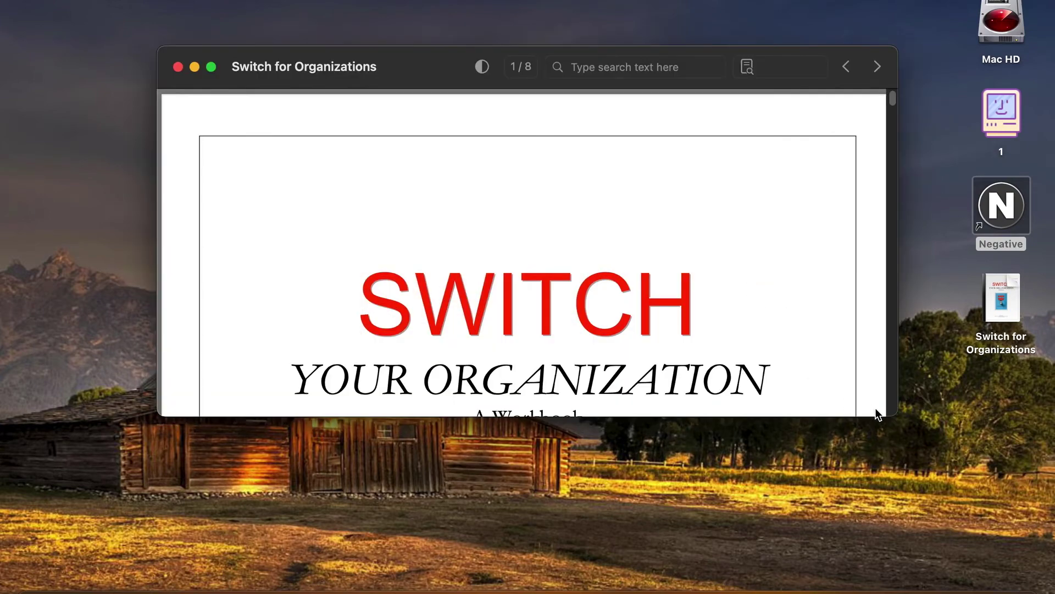
Make the workbook window taller to show more of the cover page
drag(892, 415, 881, 575)
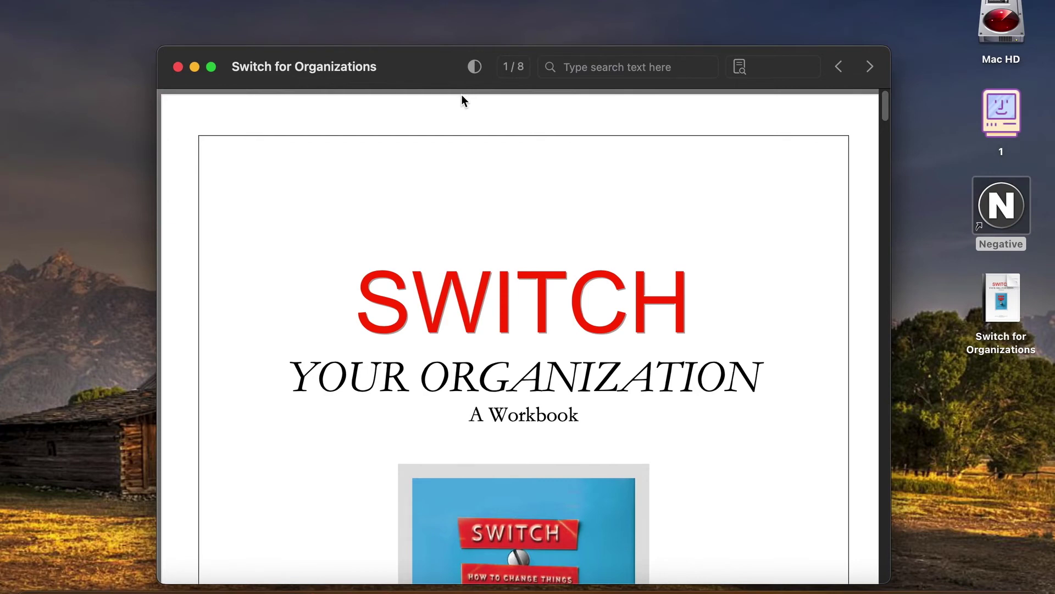
Invert the workbook to dark mode, move the window higher, and show the Window menu
click(474, 66)
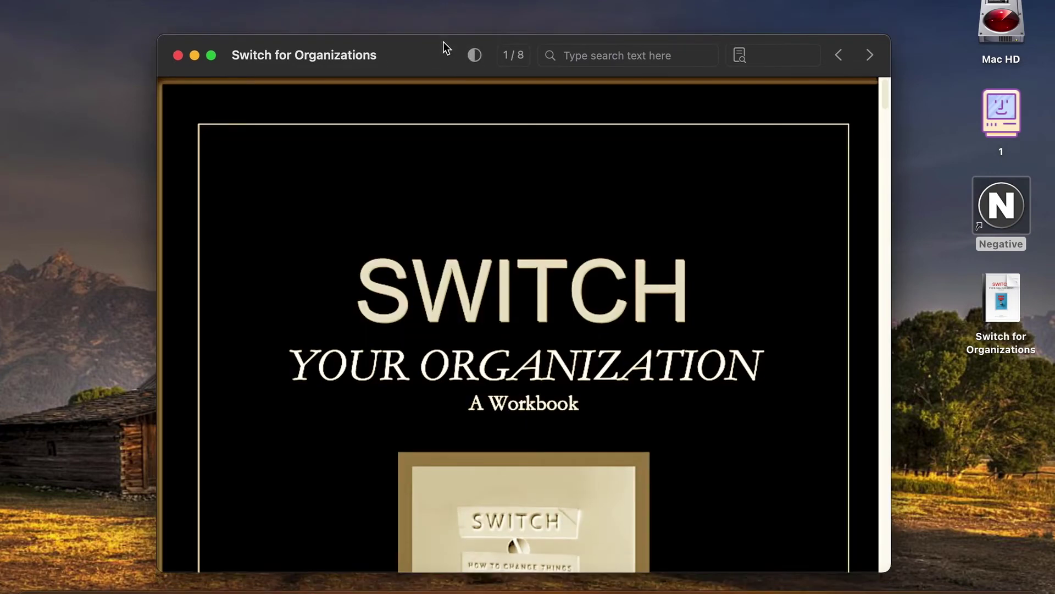
drag(443, 61, 450, 24)
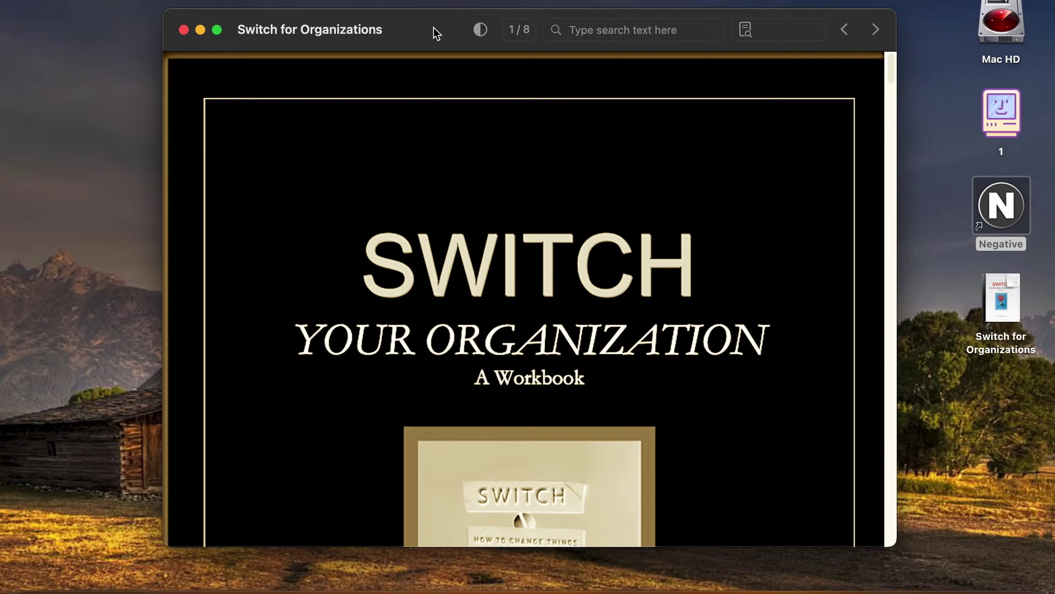
click(228, 4)
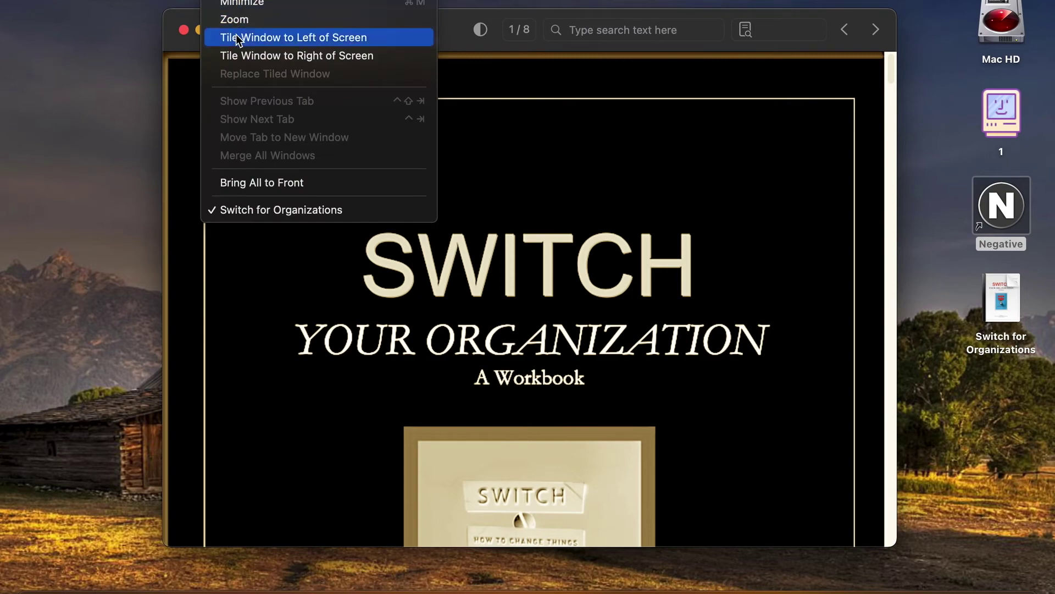
Tile the window to the left half, then the right half, then zoom it back to a floating window
click(236, 37)
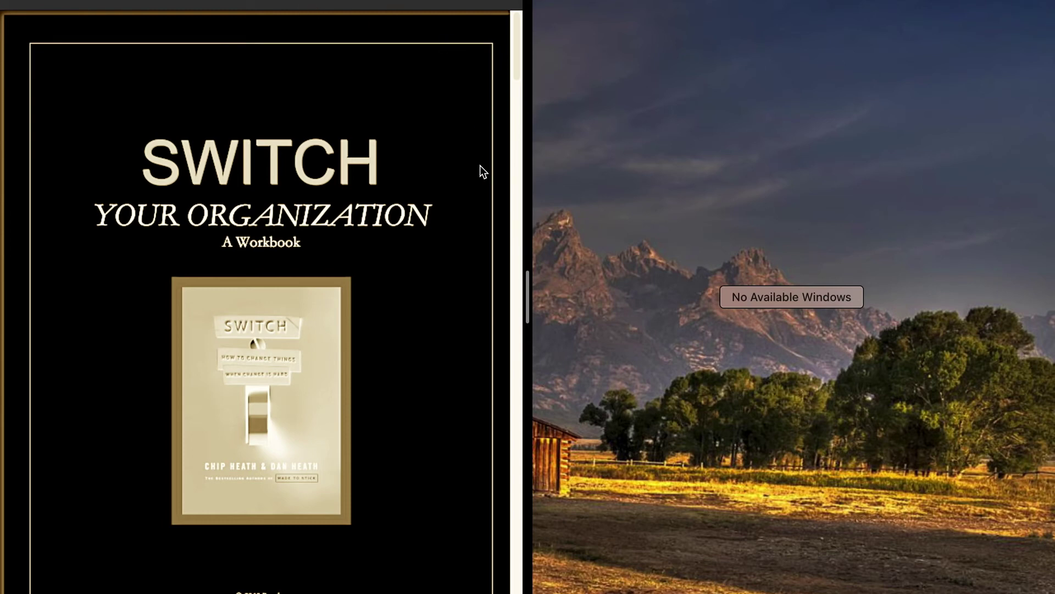
click(635, 201)
click(231, 4)
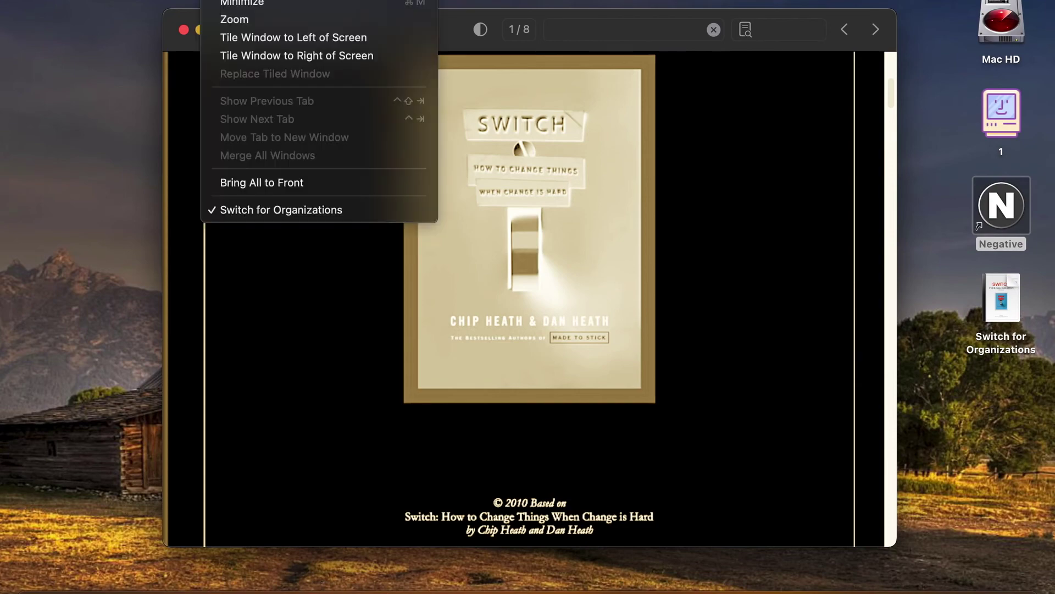
click(251, 55)
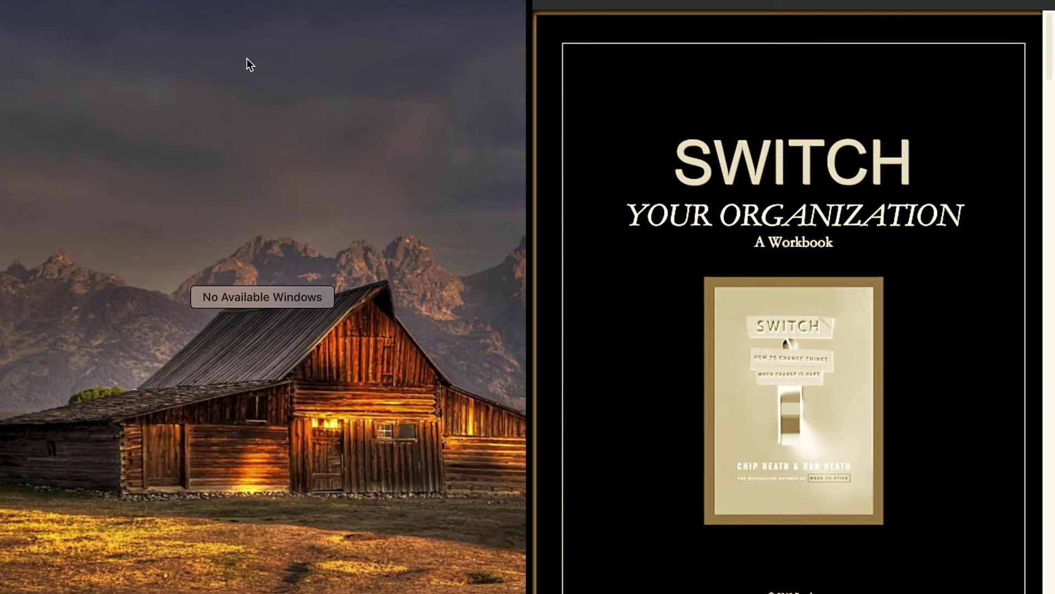
click(250, 55)
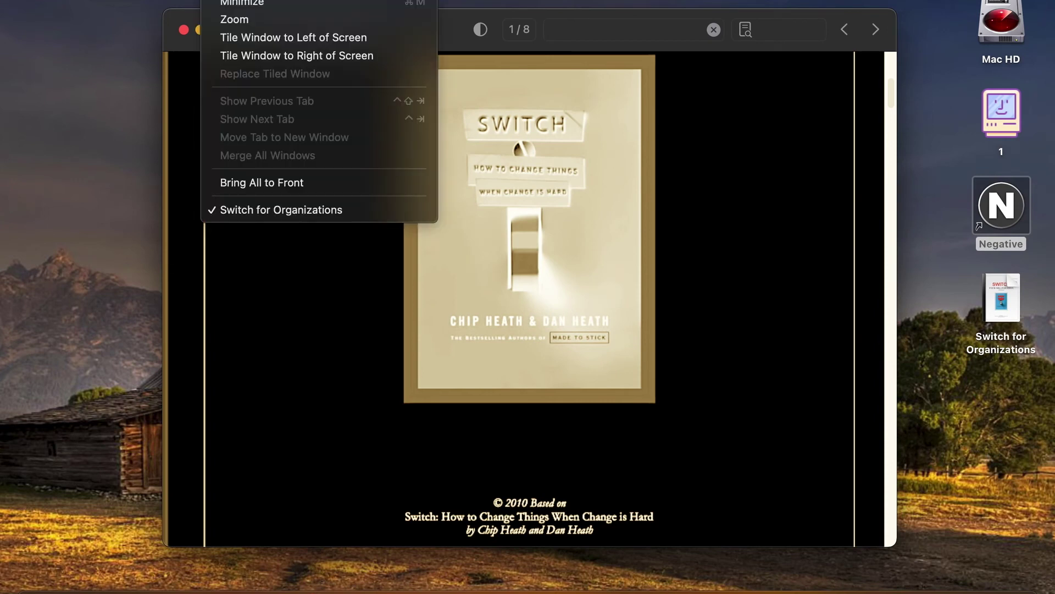
click(234, 20)
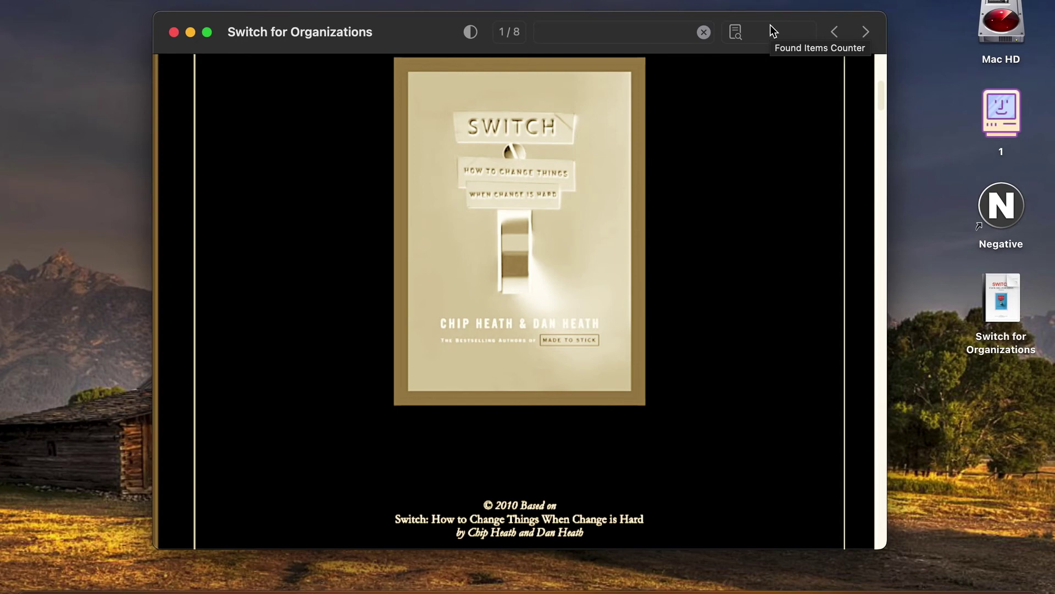
Open Negative's Preferences and show the Settings page with automatic inversion by system mode enabled
click(83, 5)
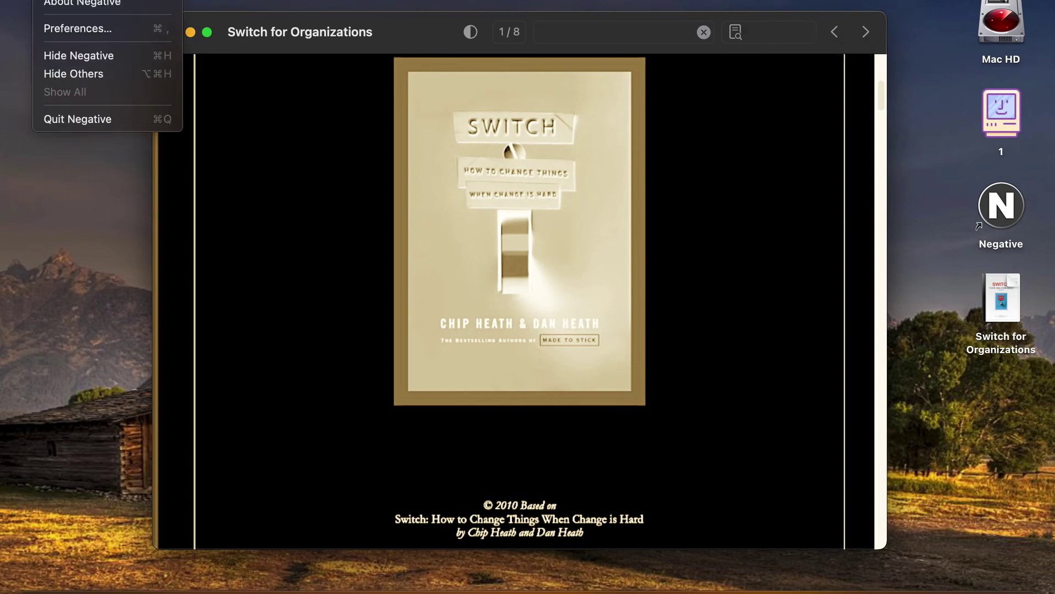
click(78, 28)
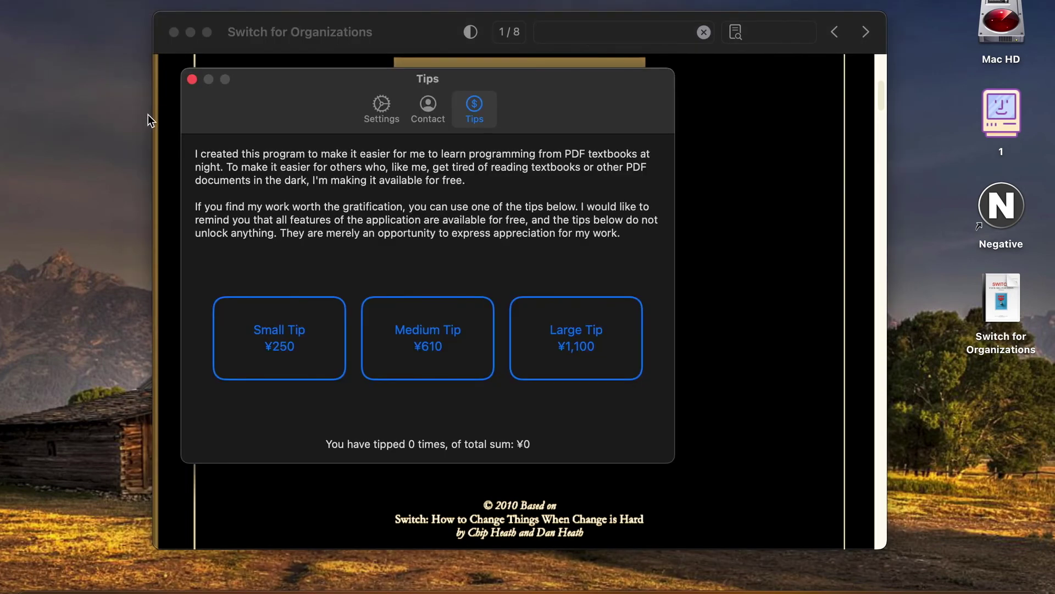
click(381, 108)
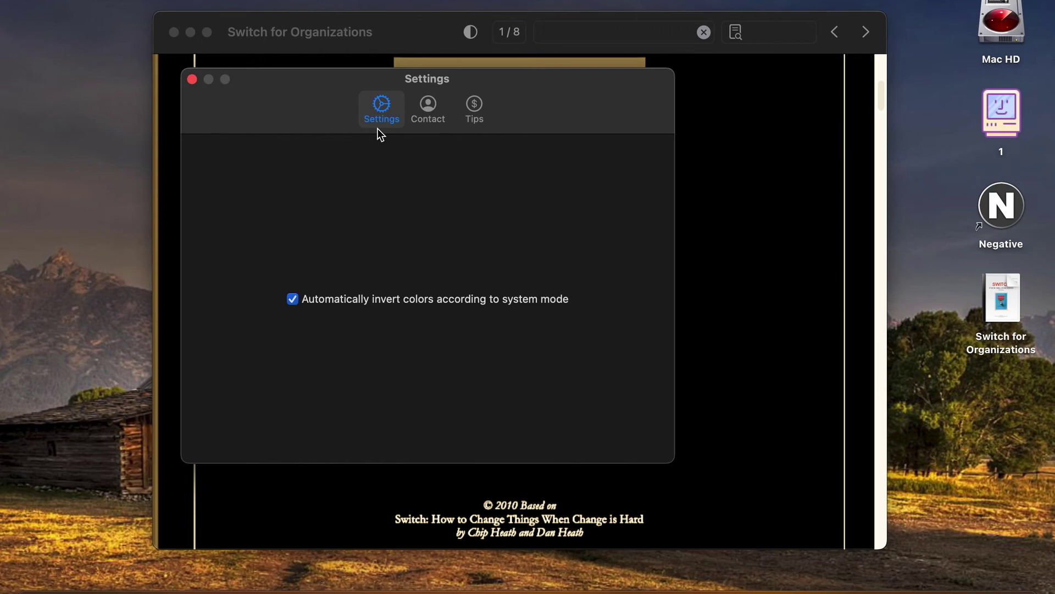
Show the developer Contact page of the Preferences window
click(431, 106)
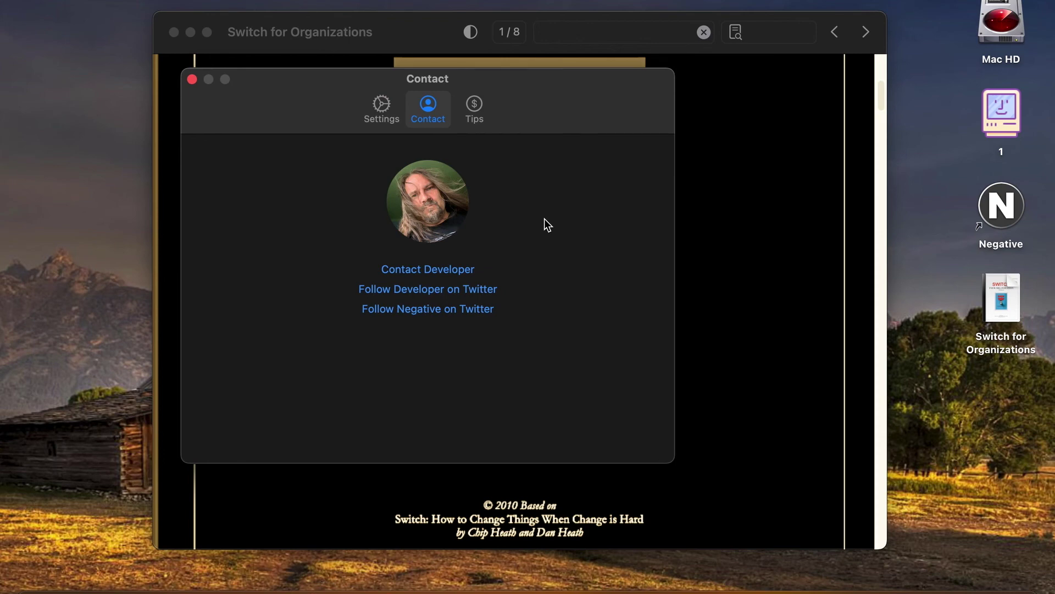
Show the Tips page of the Preferences window with its tip options loading
click(475, 107)
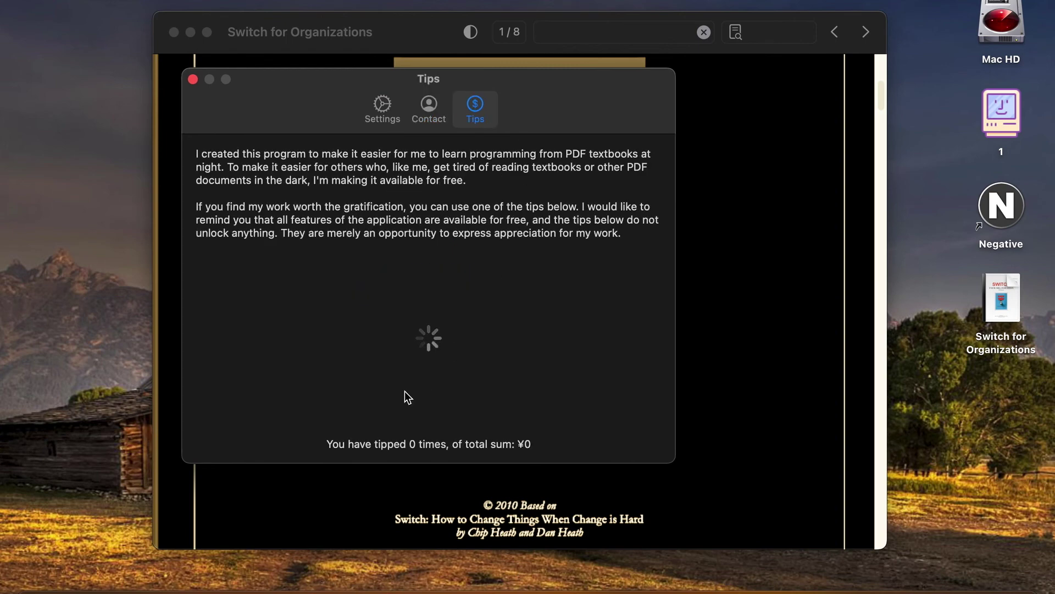